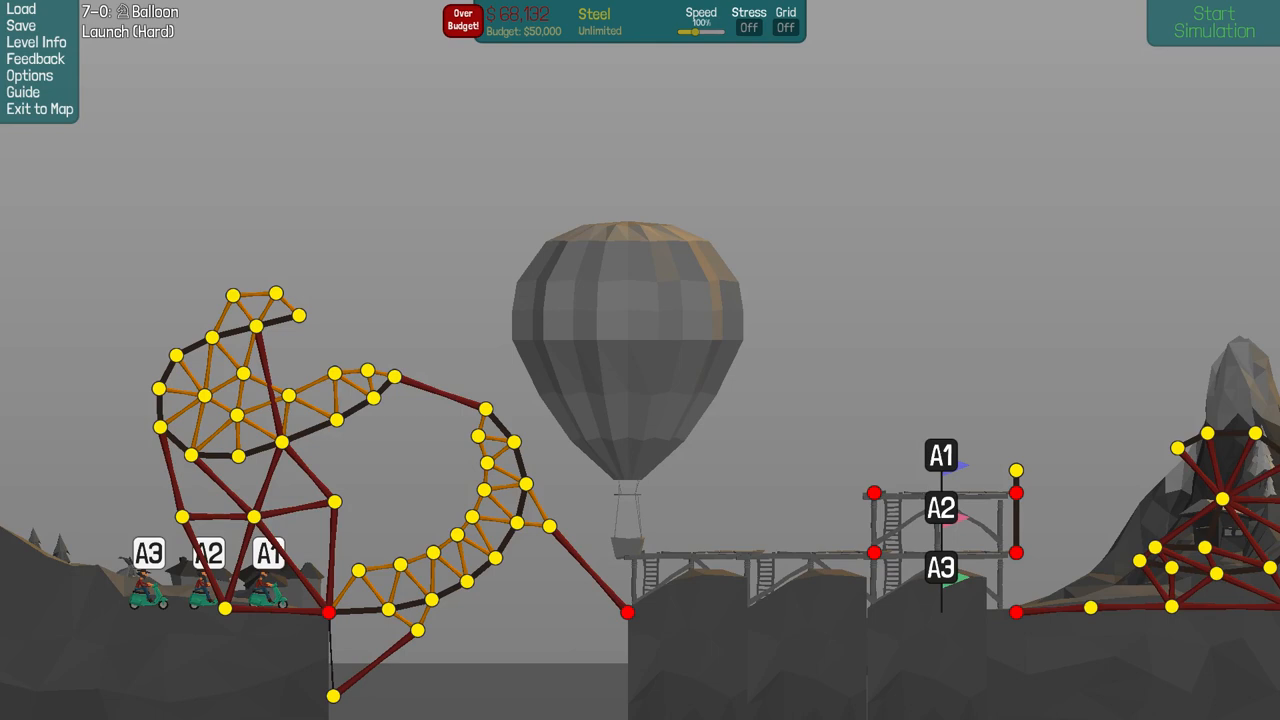
scroll(843, 213, "down", 2)
scroll(843, 213, "down", 2)
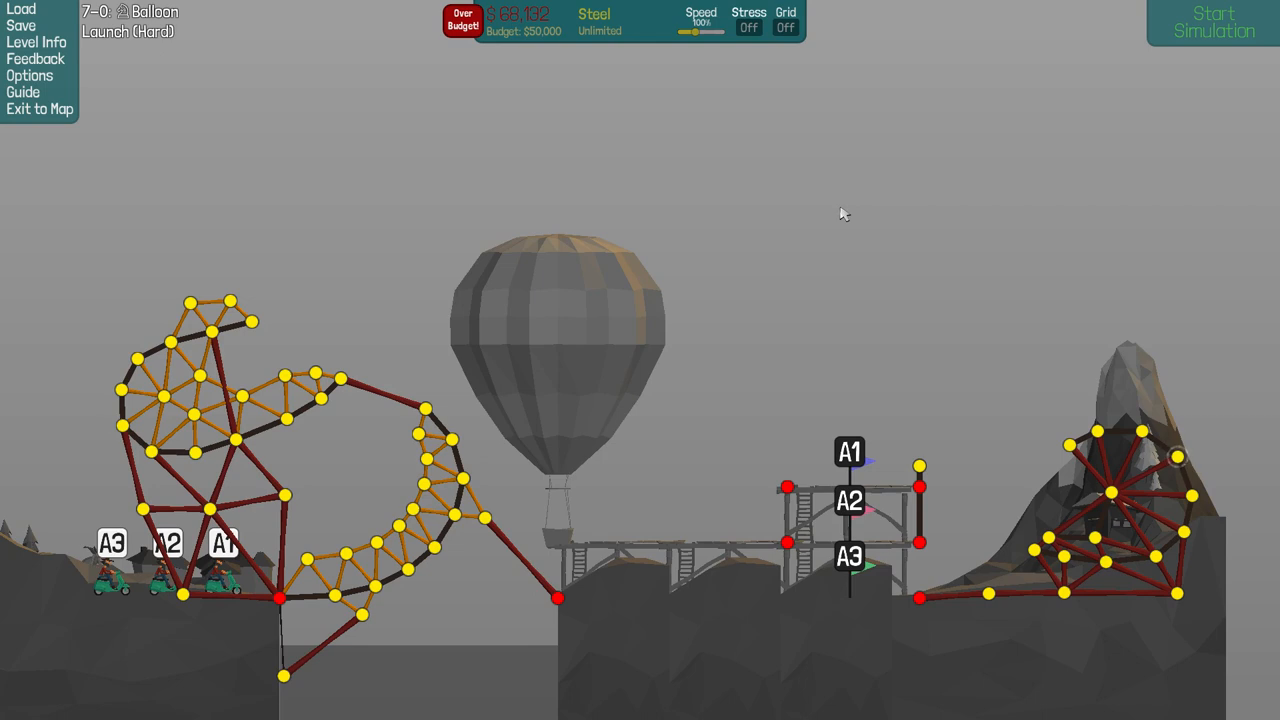
scroll(790, 226, "up", 2)
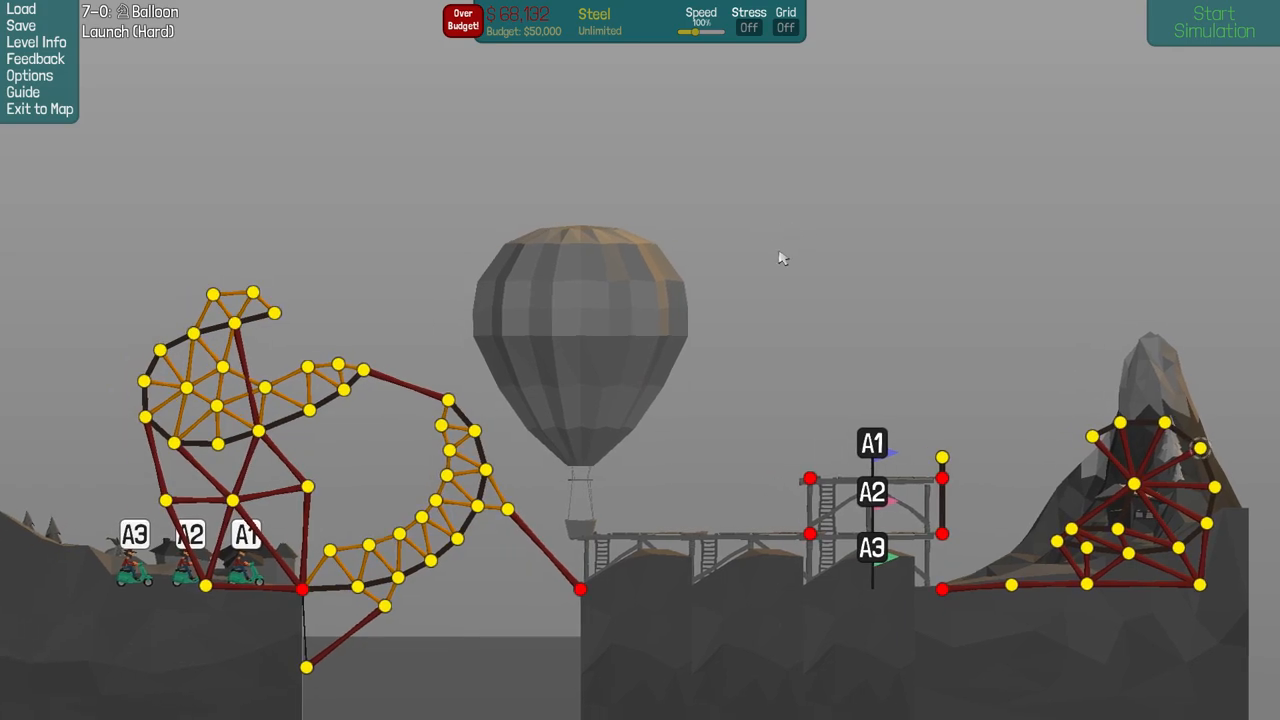
Run the bridge simulation, restarting as needed, until the scooters finish and the Balloon level completes.
key("space")
key("space")
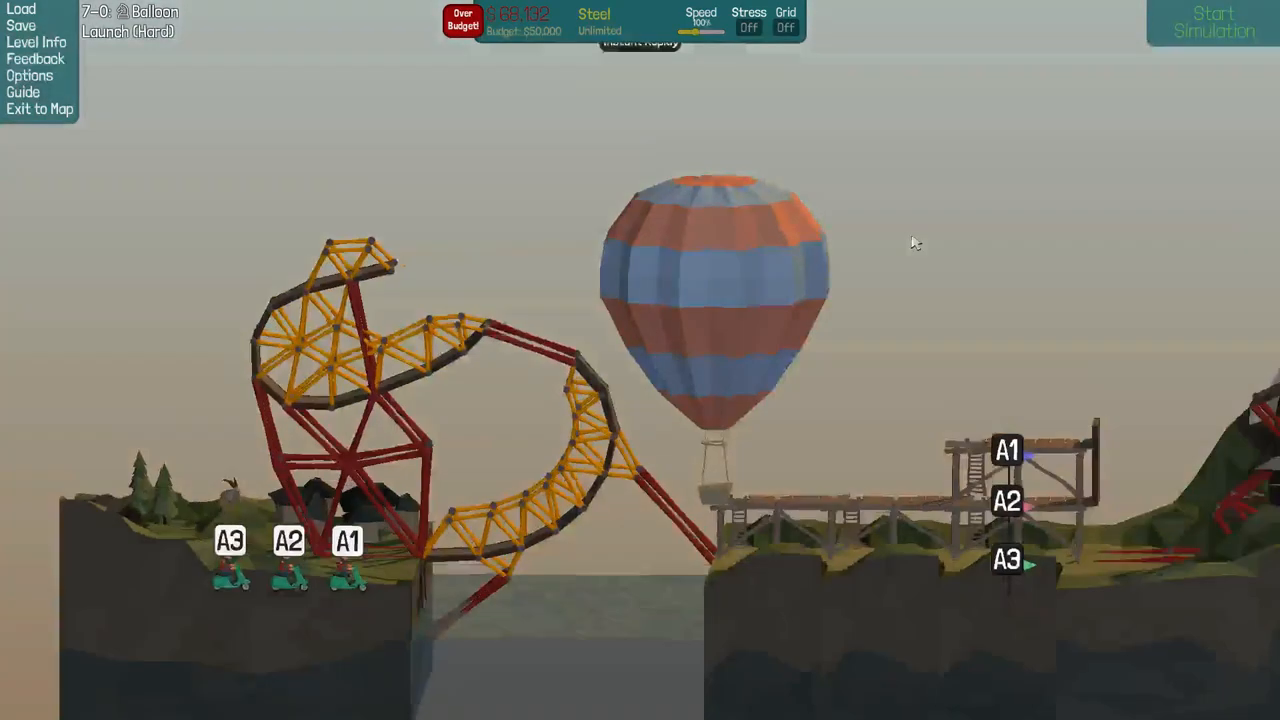
key("space")
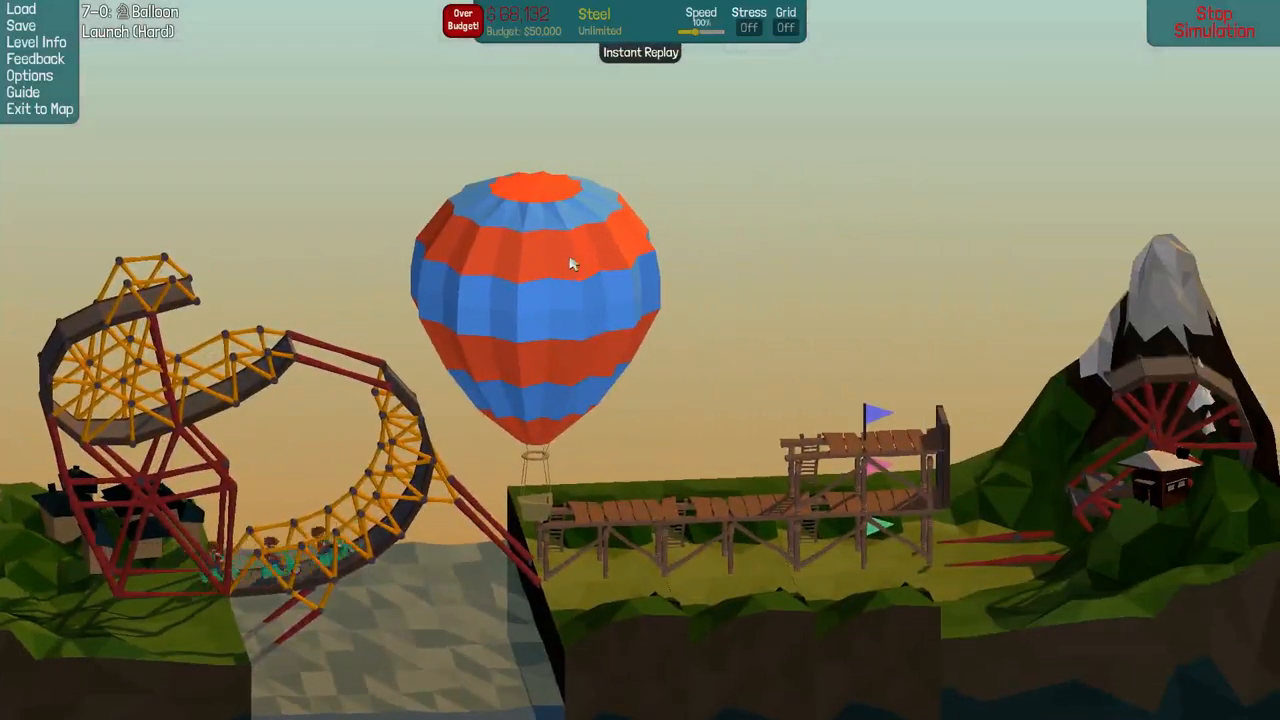
key("space")
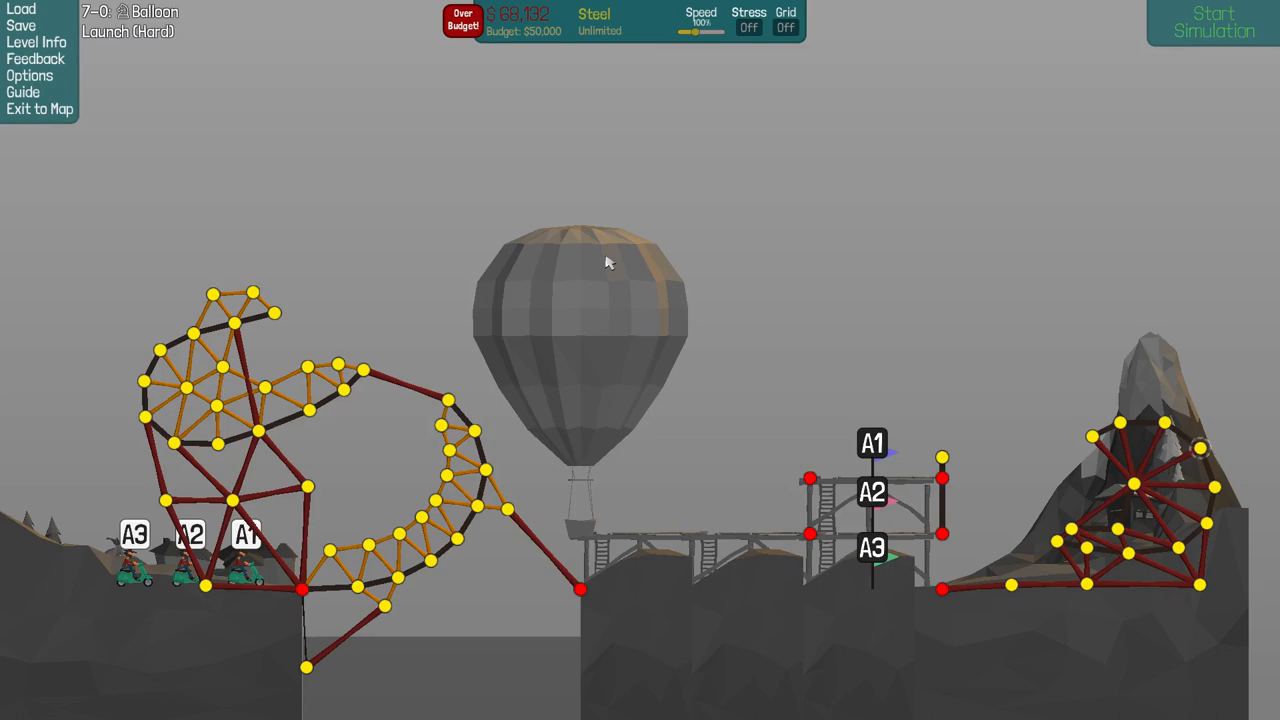
key("space")
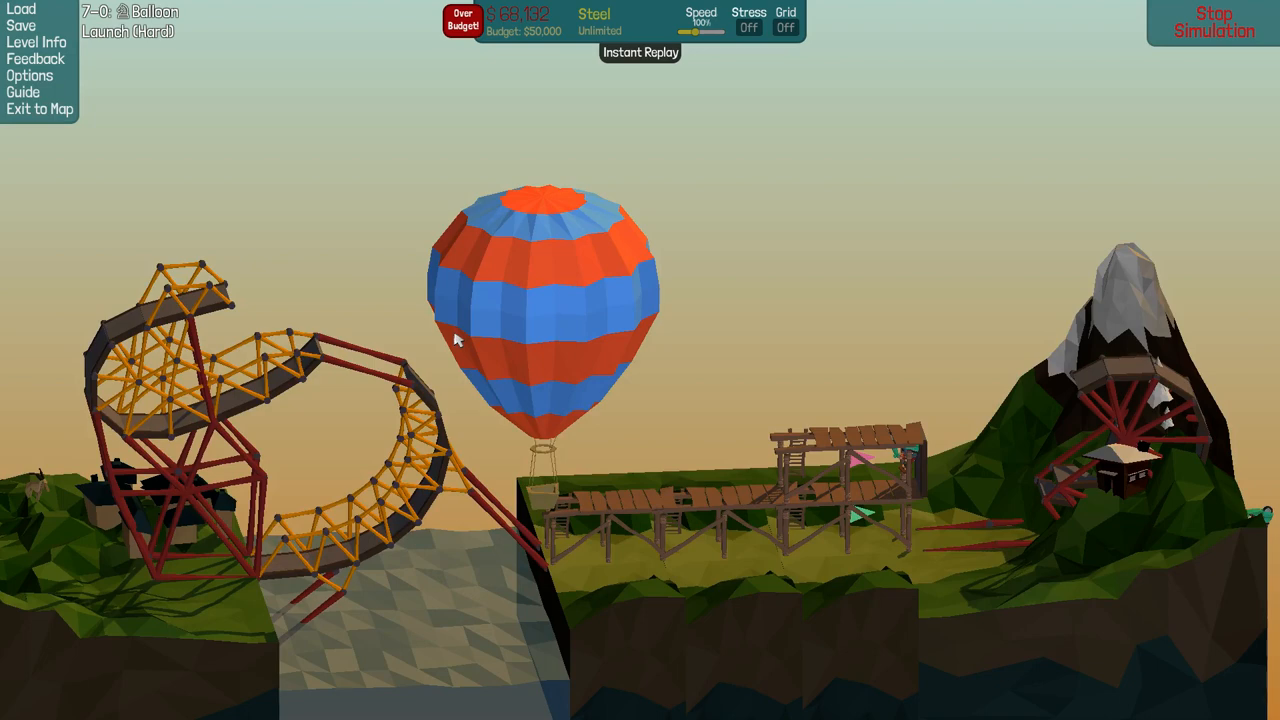
key("space")
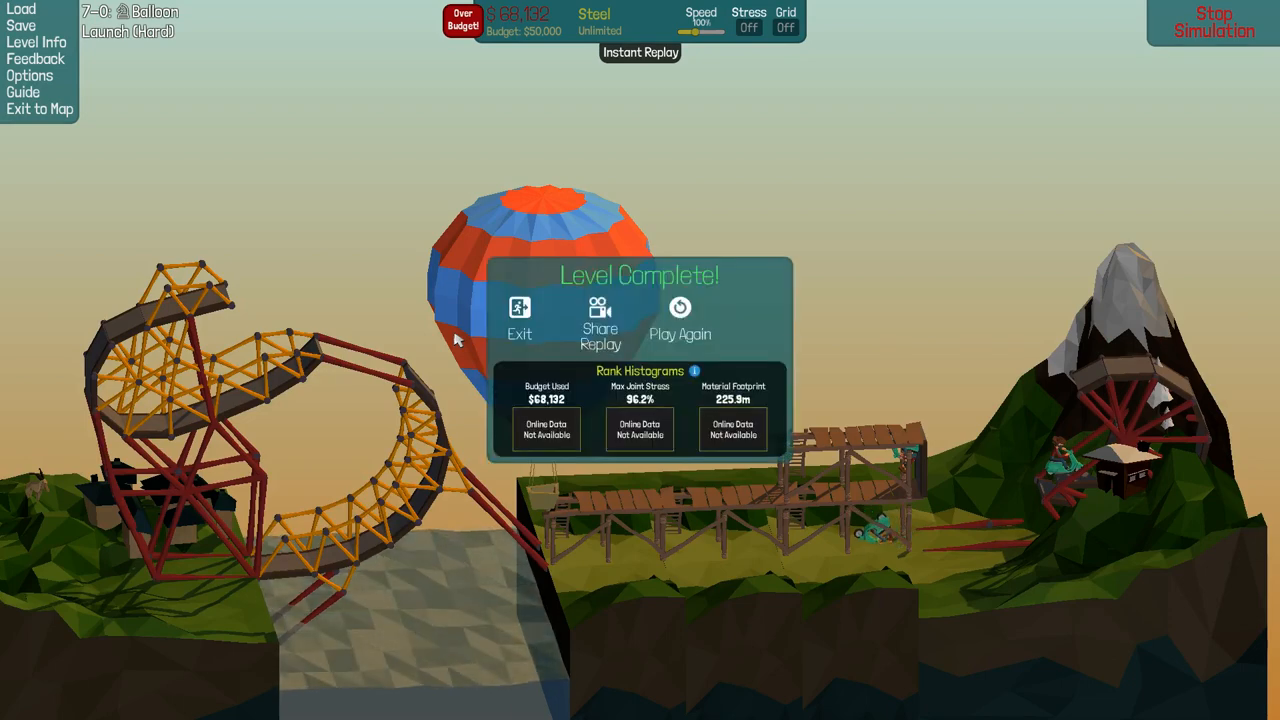
Play the level again and restart the run several times, sending scooters around the loop and over the balloon.
left_click(679, 310)
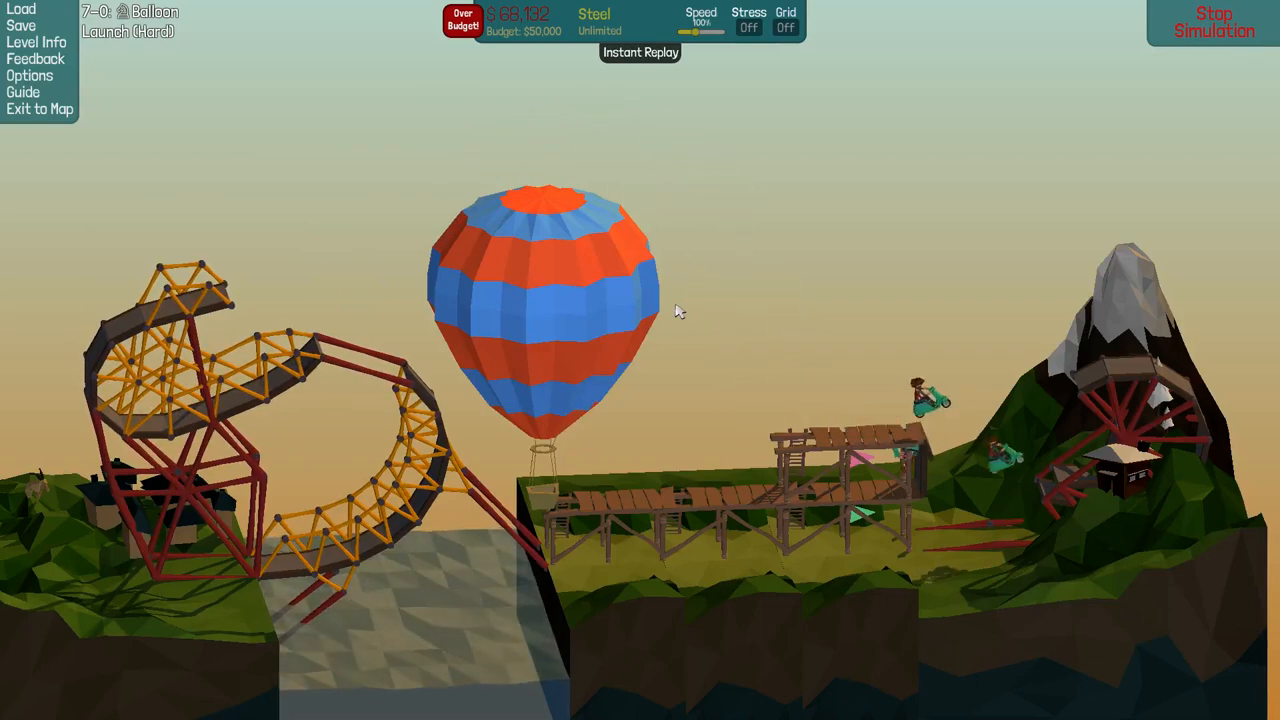
key("space")
key("space")
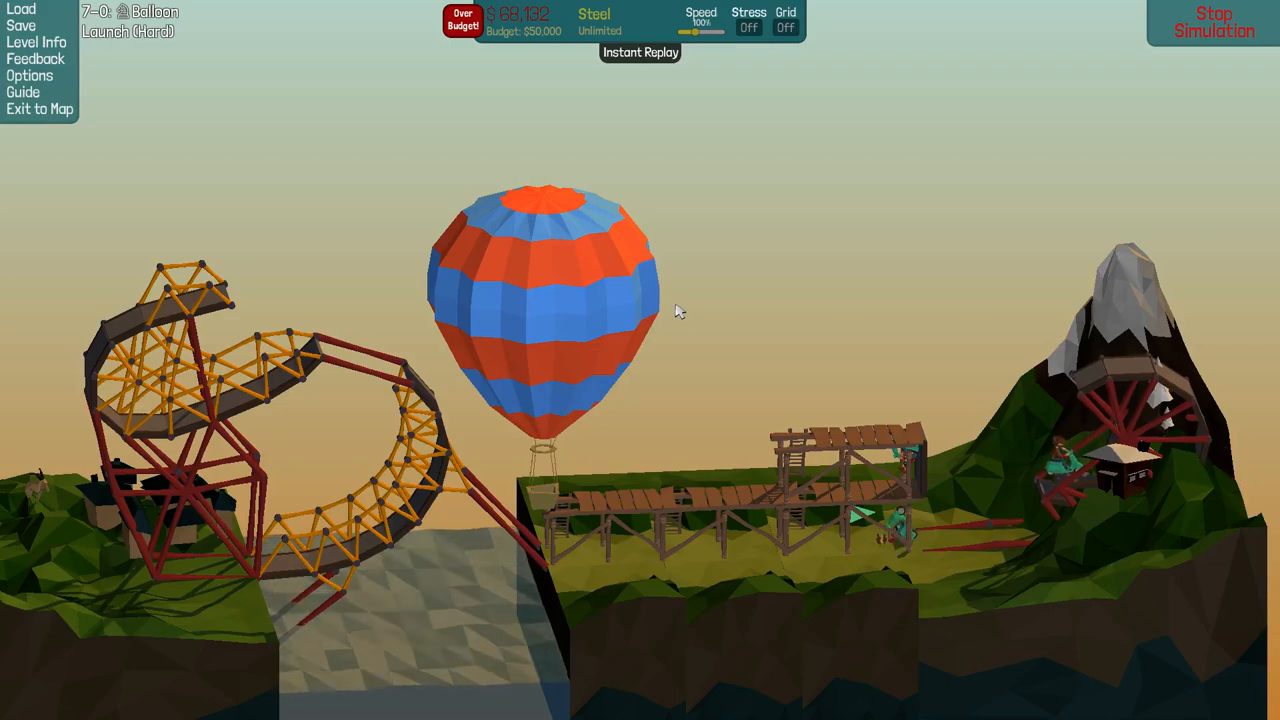
key("space")
key("space")
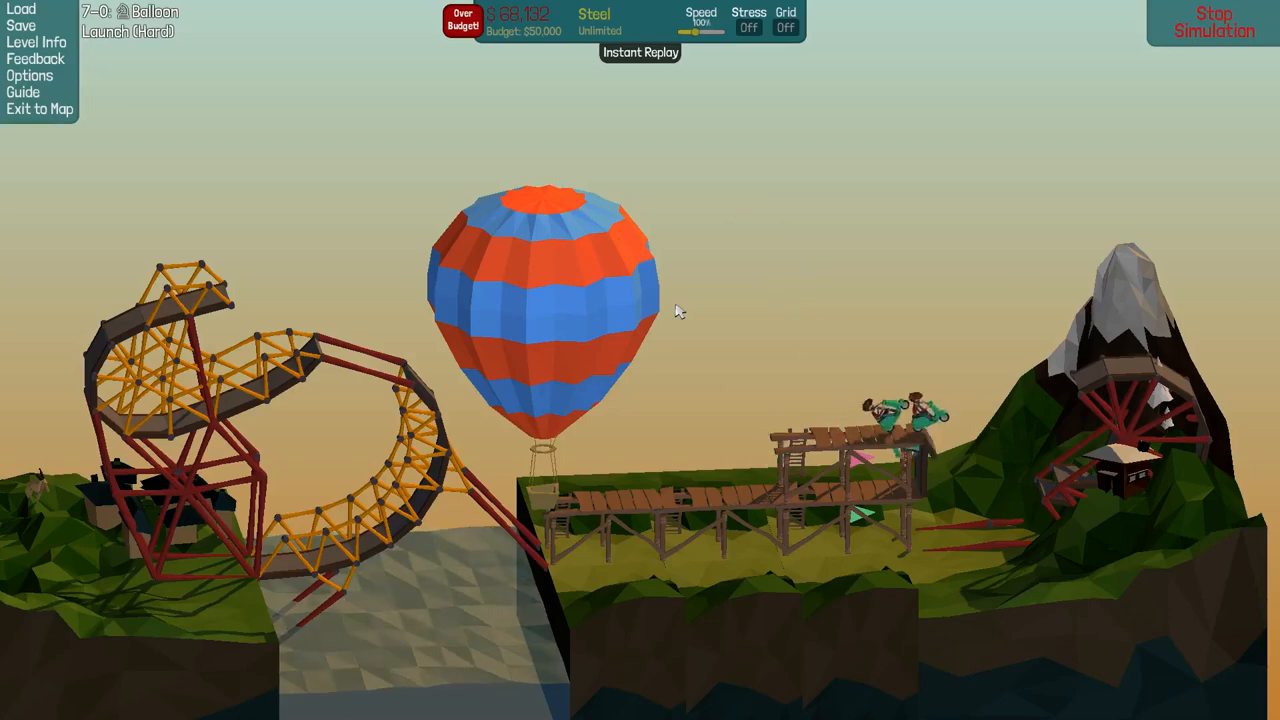
key("space")
key("space")
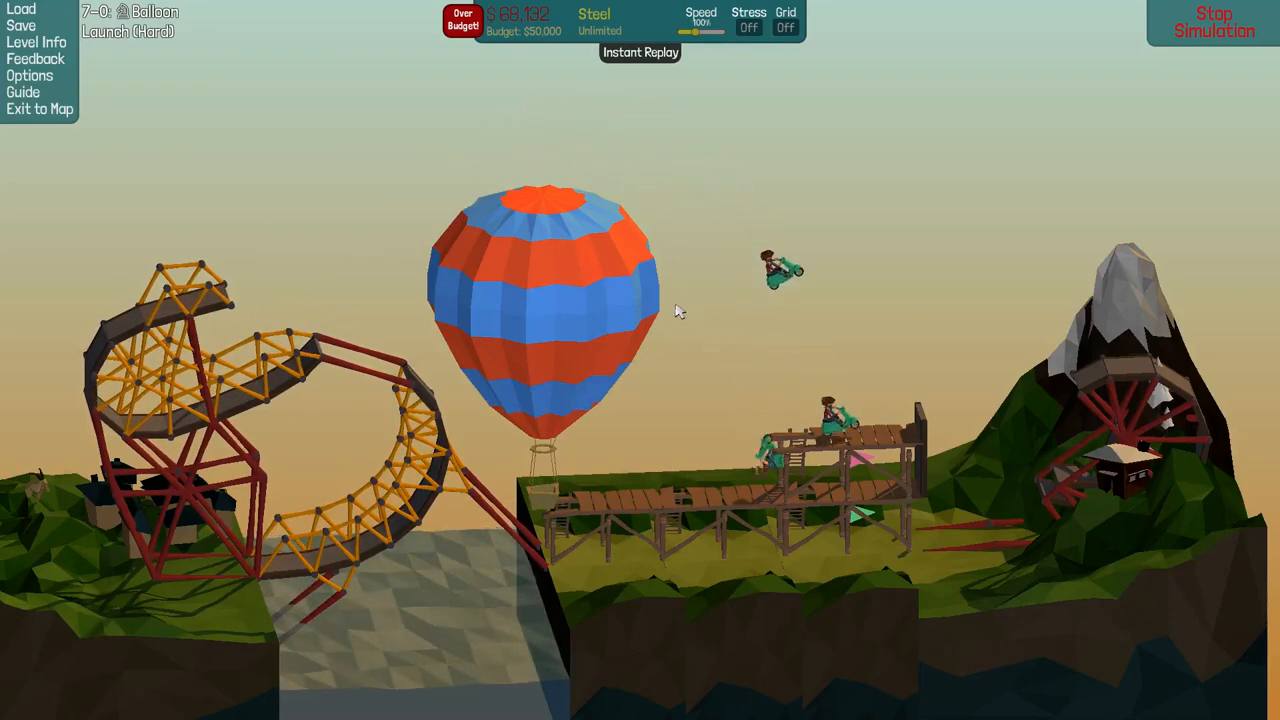
key("space")
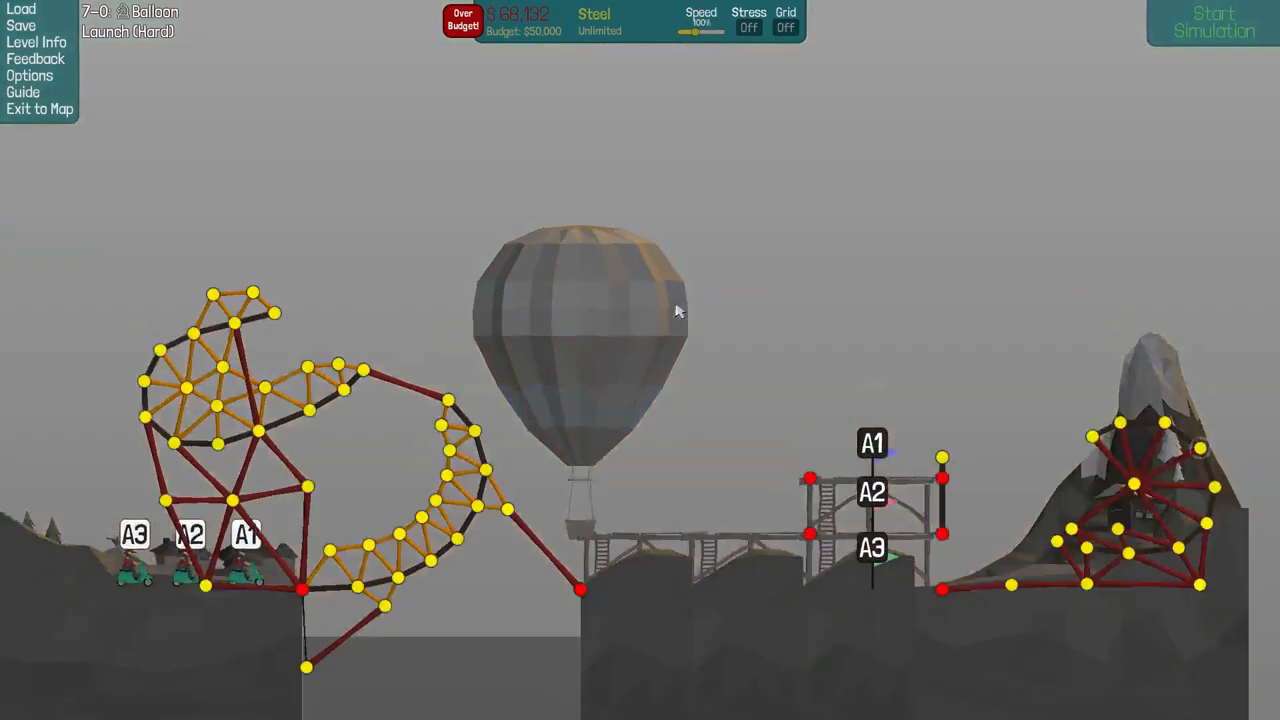
key("space")
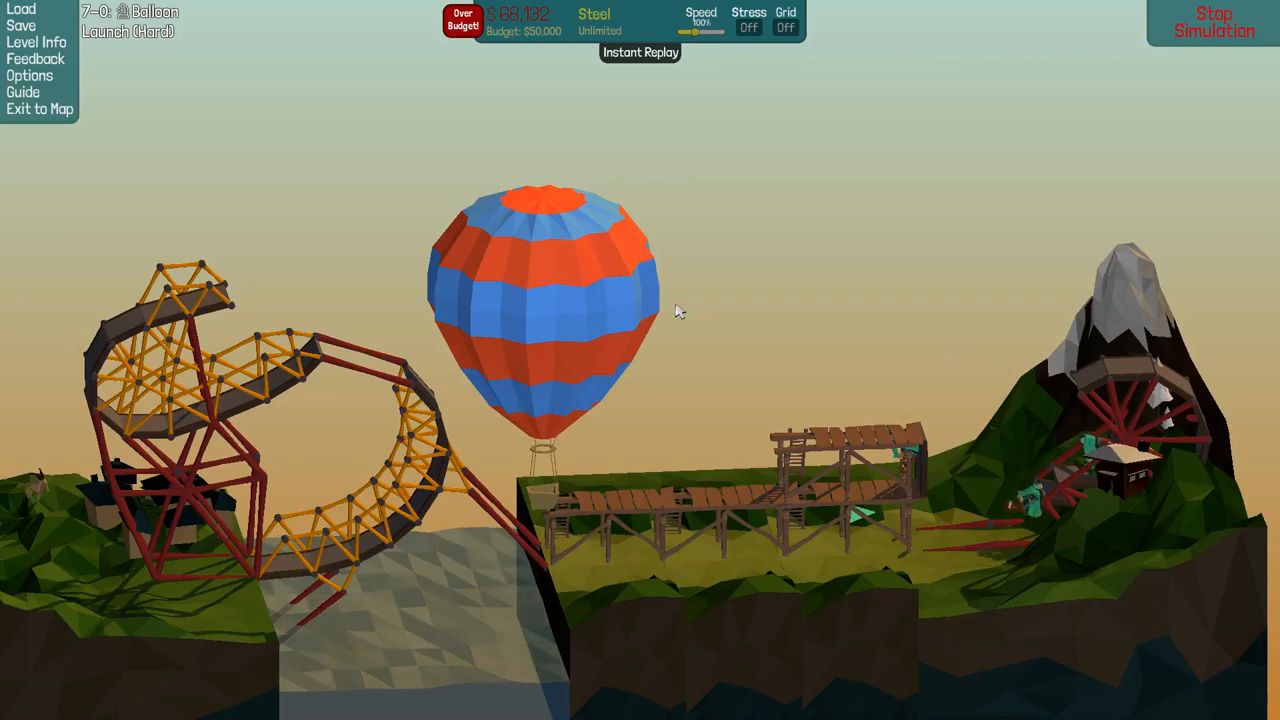
key("space")
key("space")
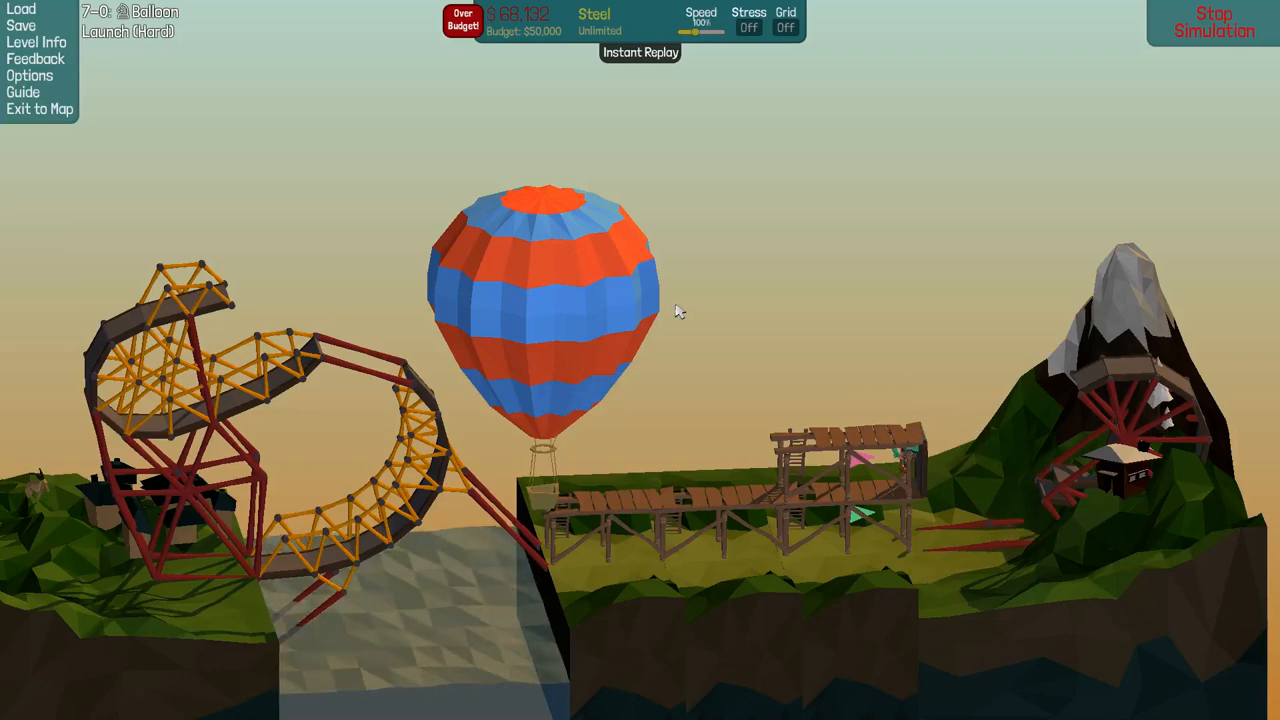
key("space")
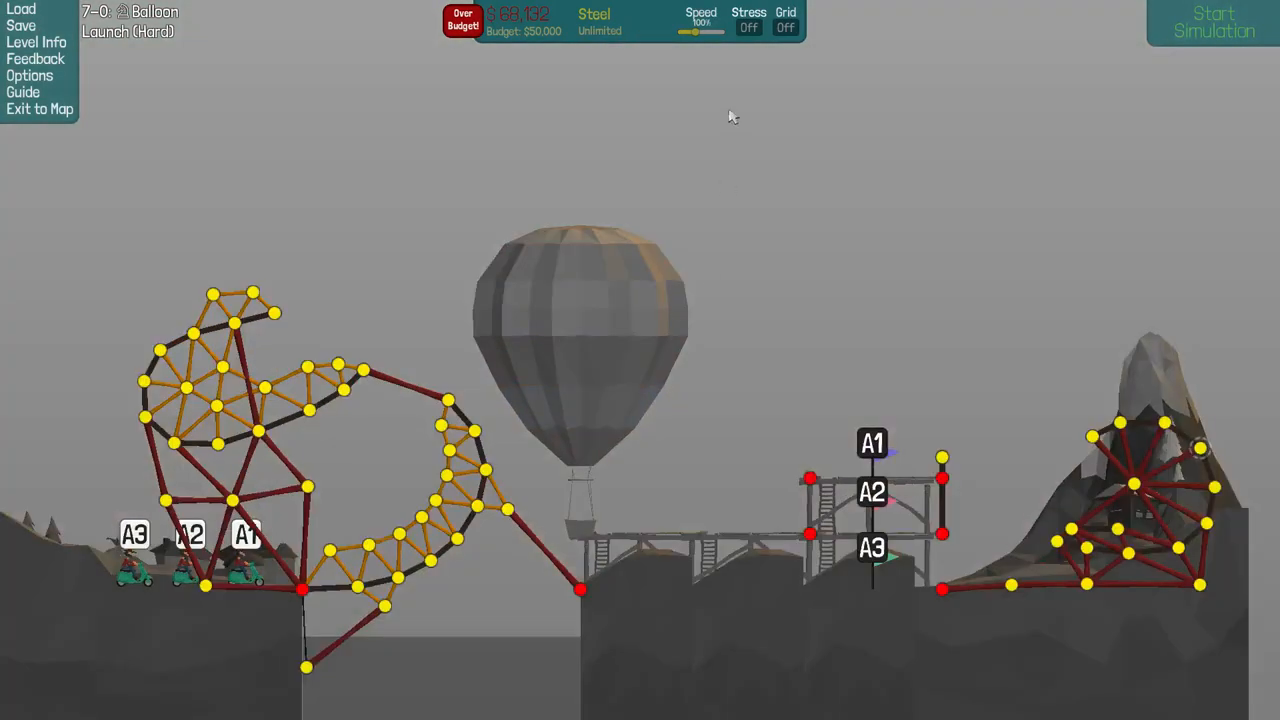
scroll(733, 118, "up", 2)
scroll(760, 200, "down", 2)
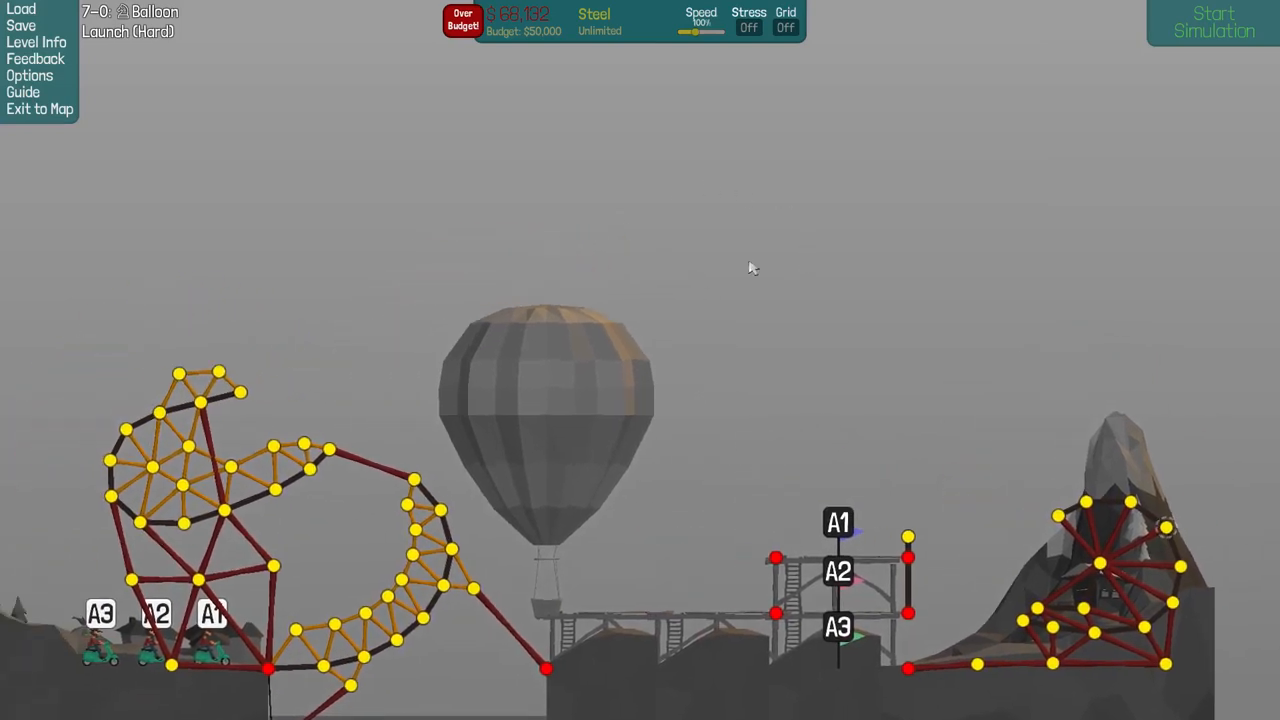
scroll(775, 256, "up", 1)
scroll(796, 212, "down", 1)
scroll(790, 253, "up", 1)
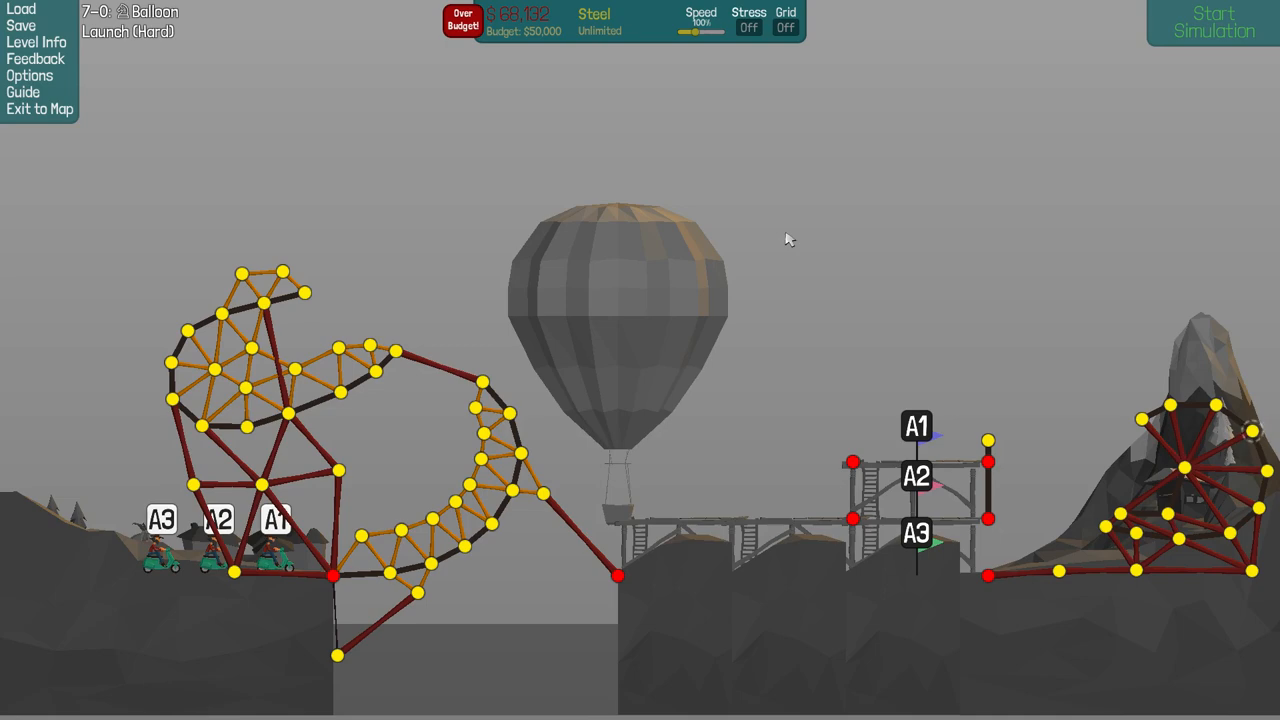
key("space")
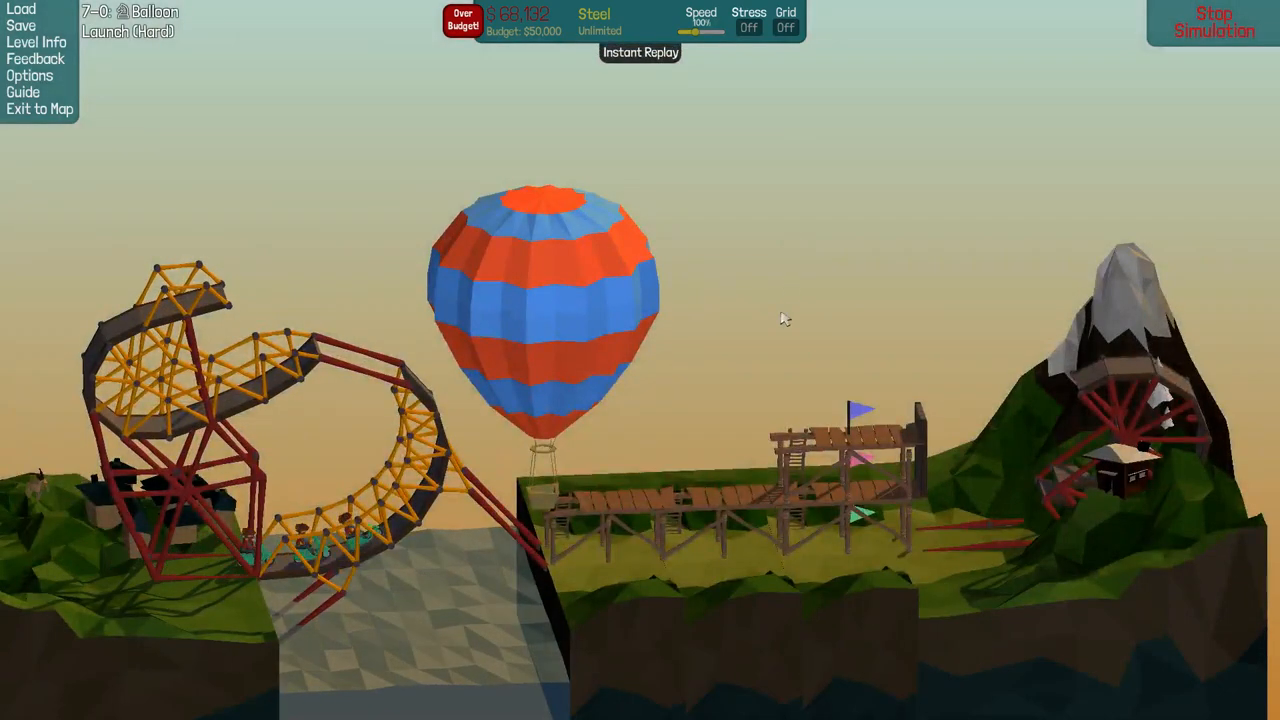
mouse_move(786, 321)
left_mouse_down()
mouse_move(556, 298)
mouse_move(666, 297)
mouse_move(498, 312)
mouse_move(543, 318)
left_mouse_up()
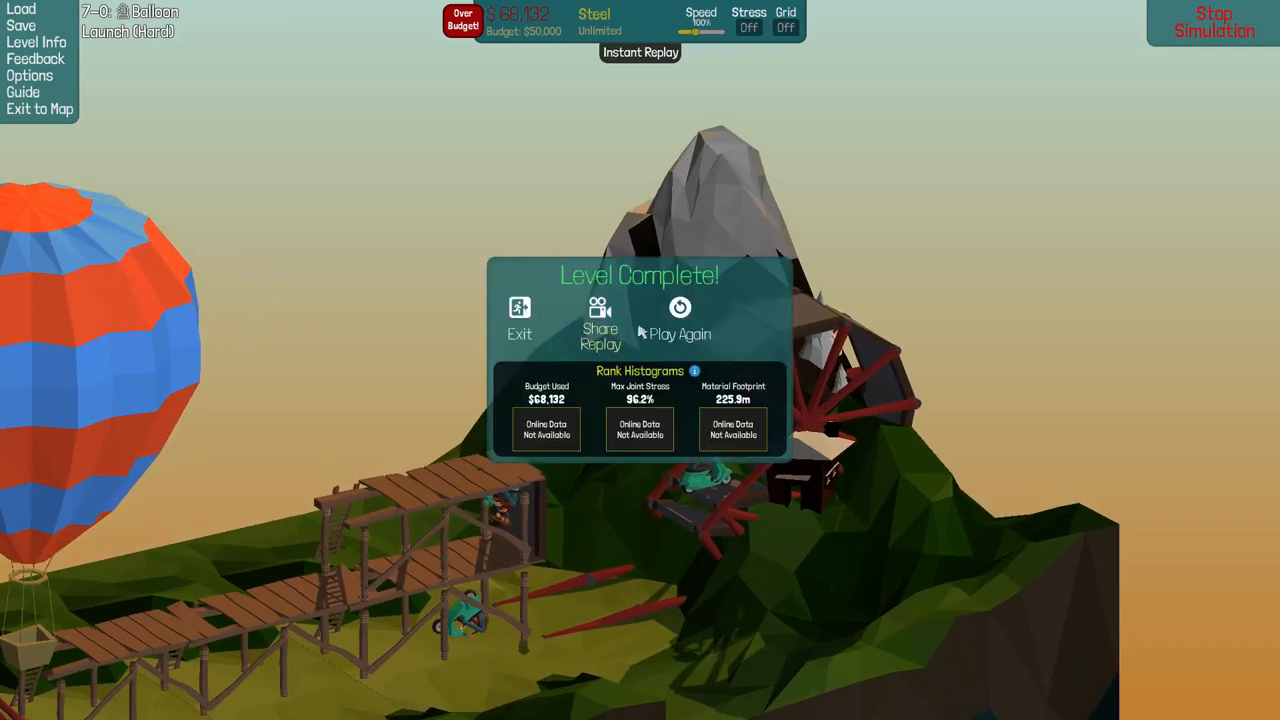
left_click(678, 320)
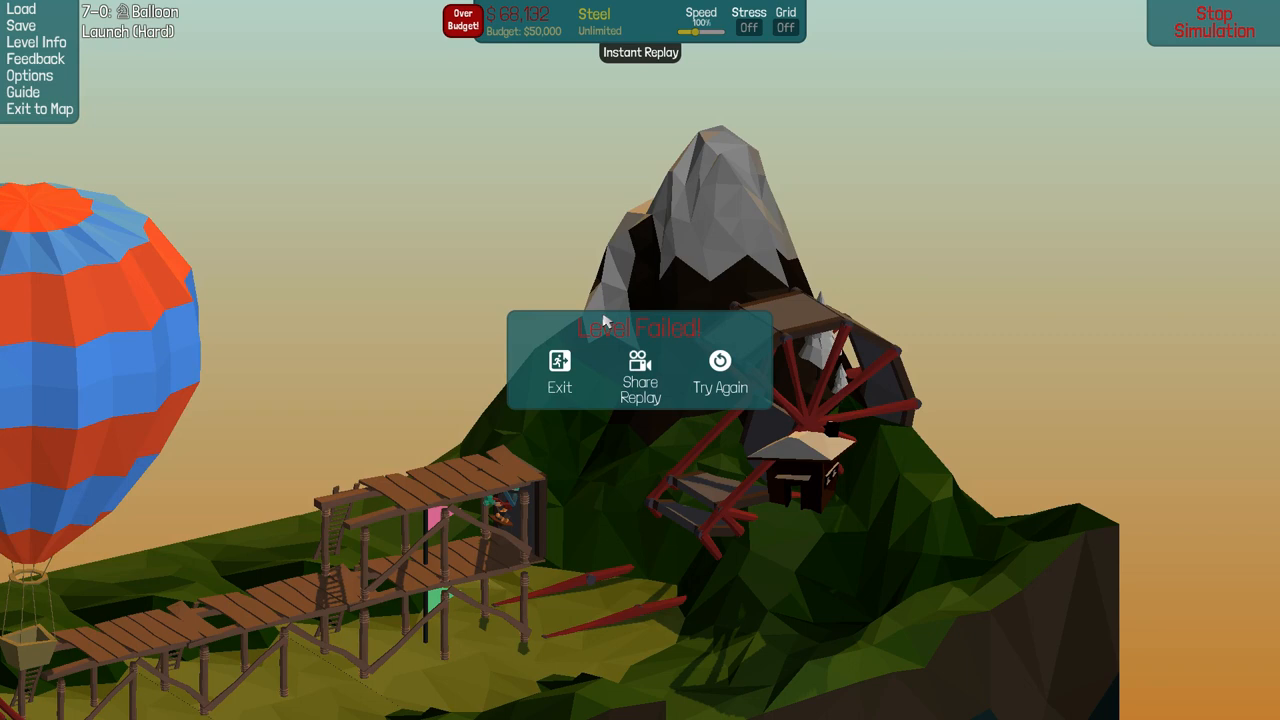
left_click(720, 372)
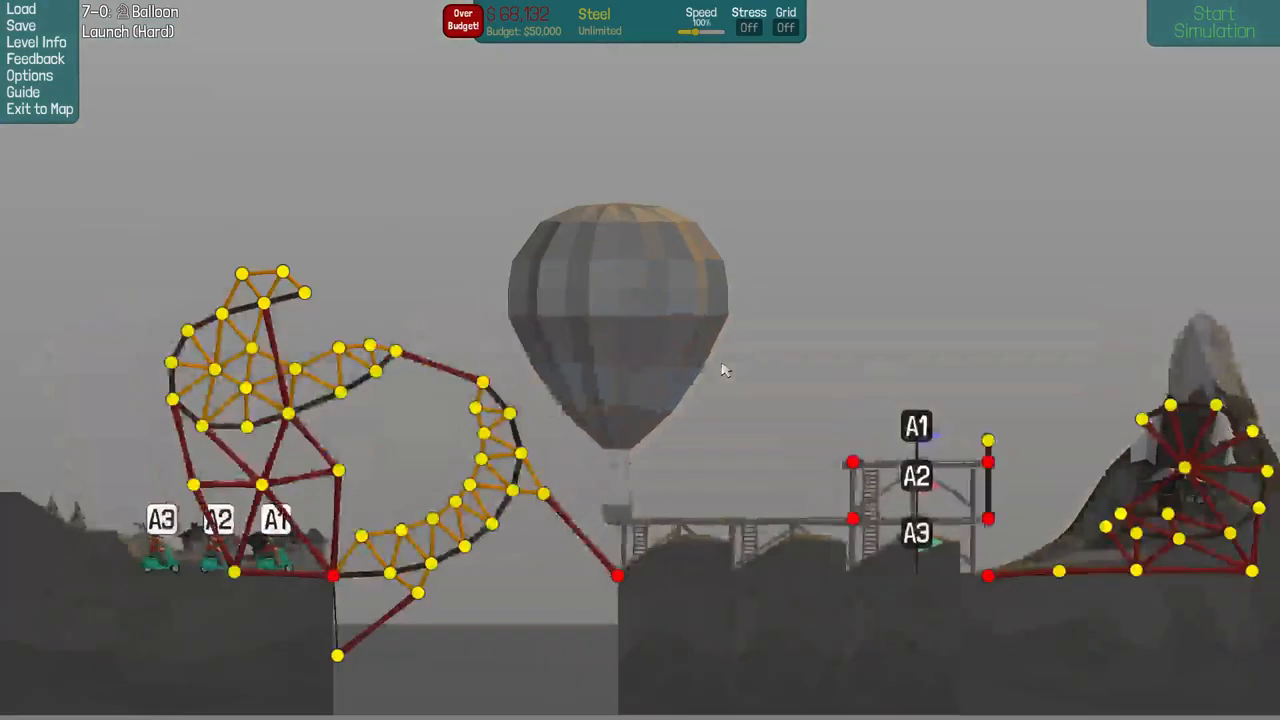
left_click_drag(868, 373, 840, 300)
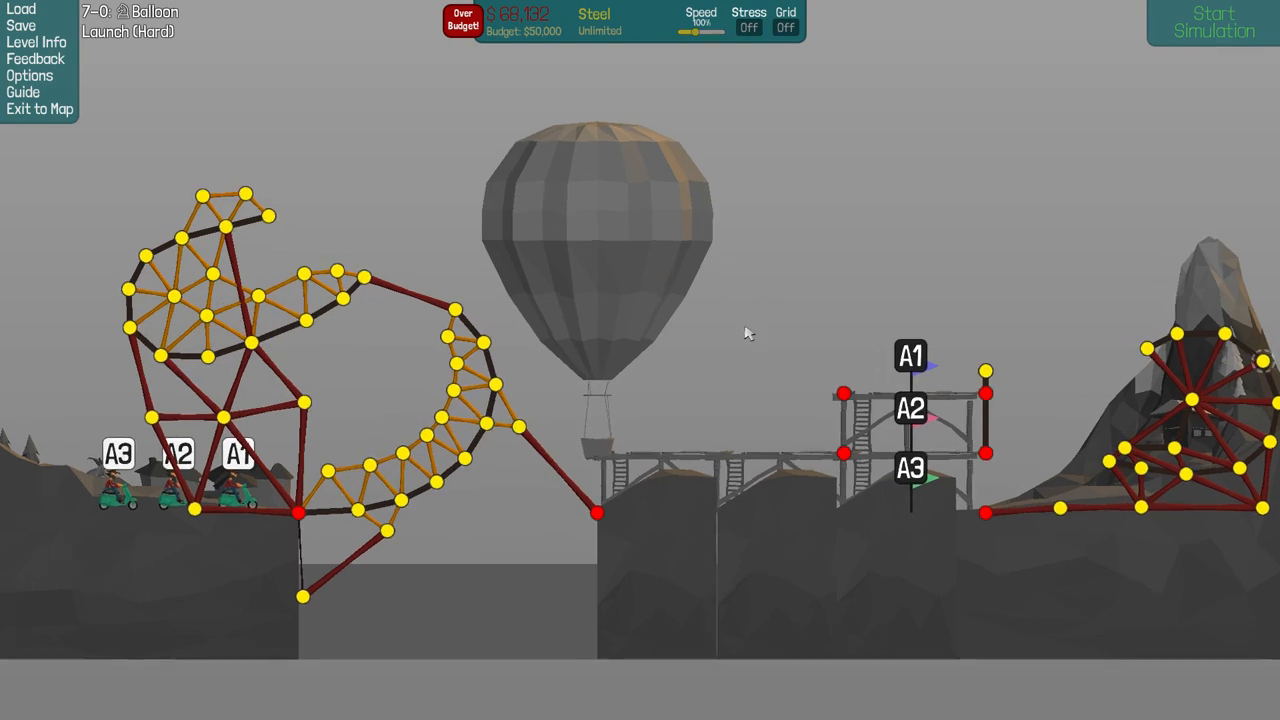
scroll(748, 333, "up", 2)
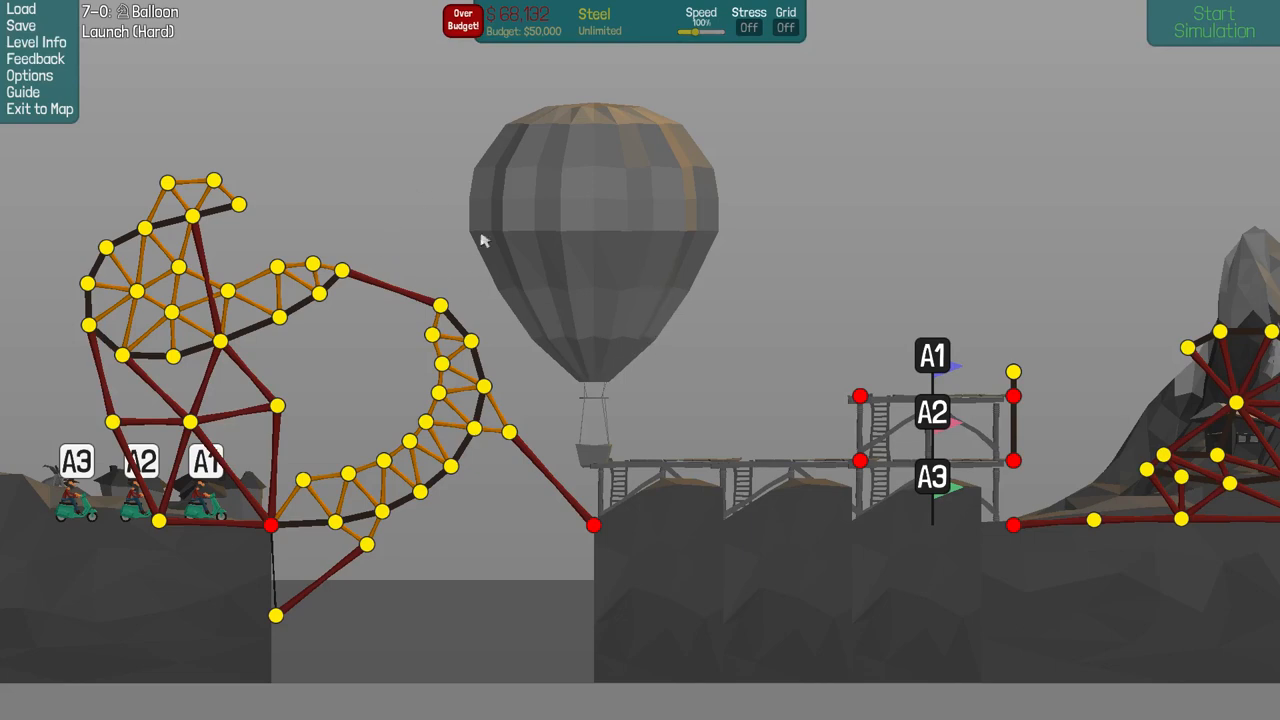
Start a new run and follow the riders around the loop toward the mountain checkpoints.
key("space")
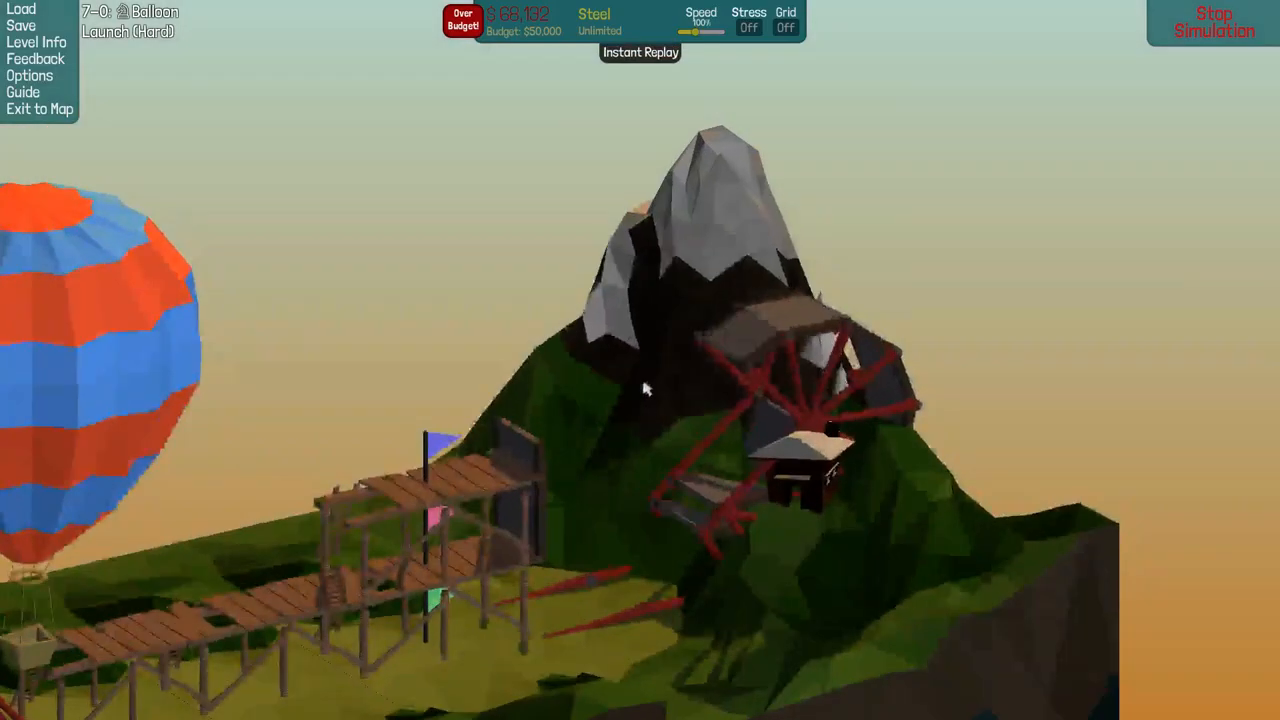
left_click_drag(438, 357, 964, 191)
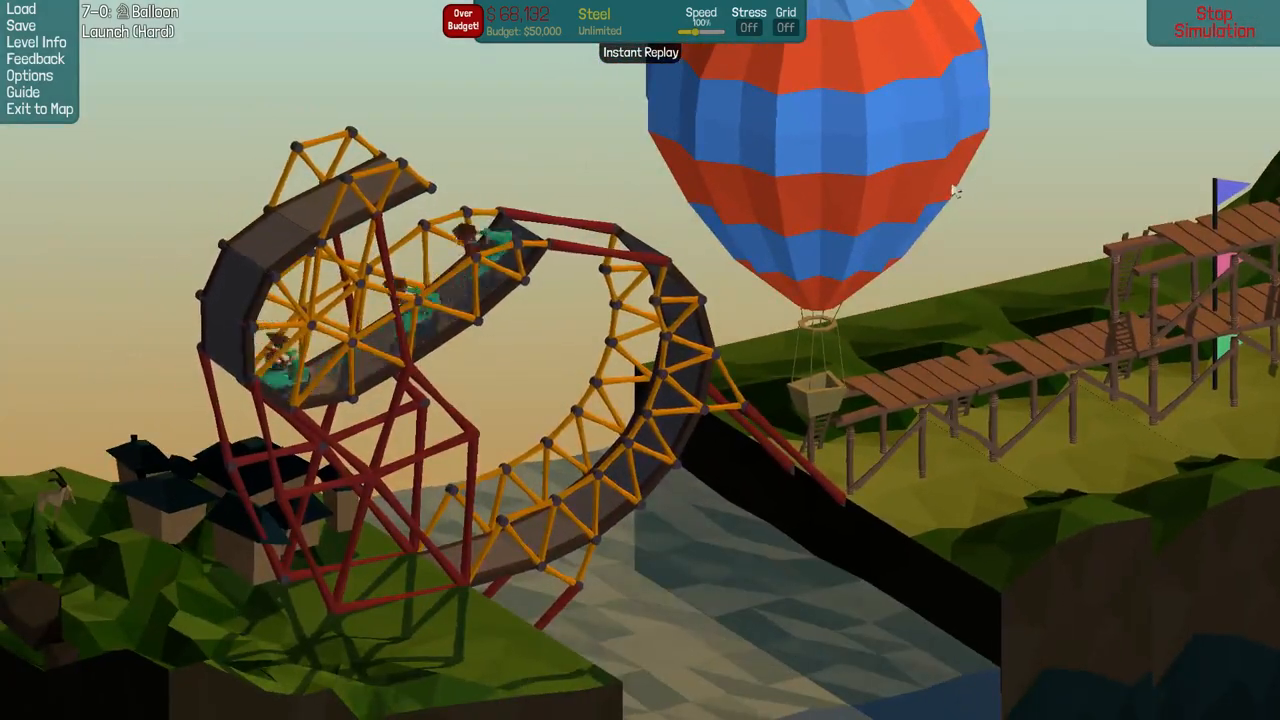
mouse_move(964, 191)
left_mouse_down()
mouse_move(767, 272)
mouse_move(340, 342)
left_mouse_up()
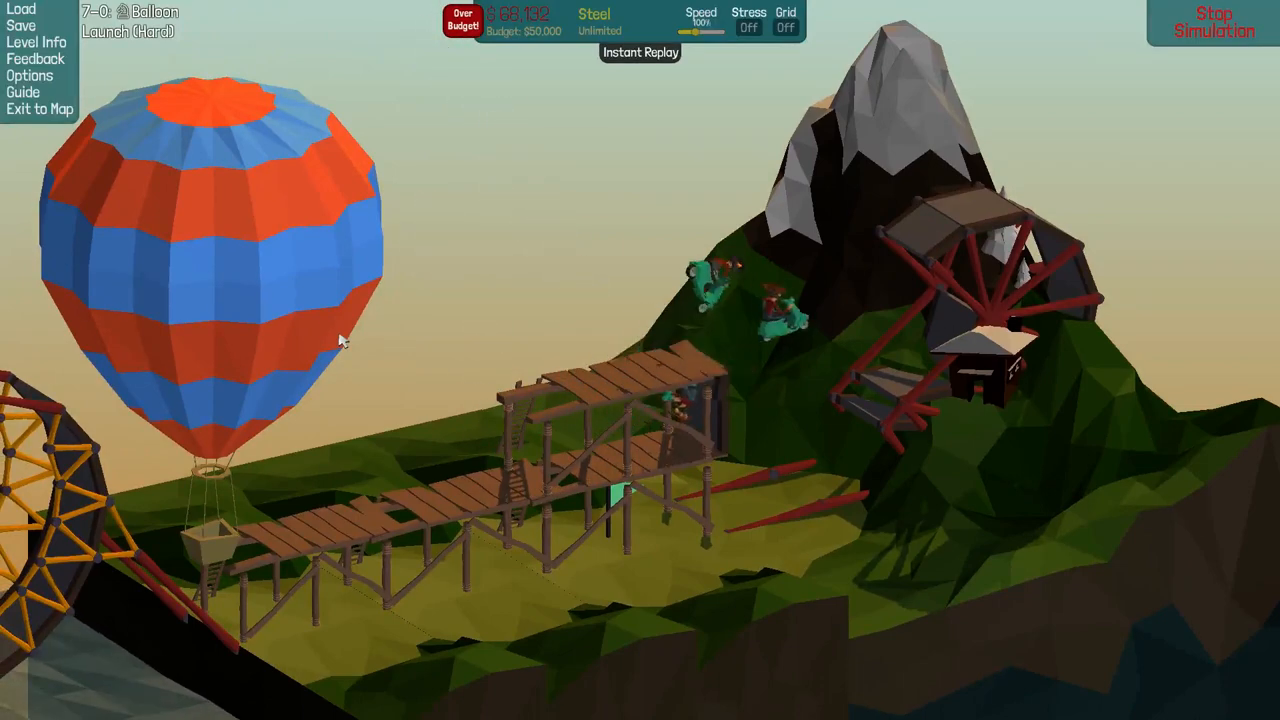
mouse_move(340, 342)
left_mouse_down()
mouse_move(197, 356)
mouse_move(493, 304)
left_mouse_up()
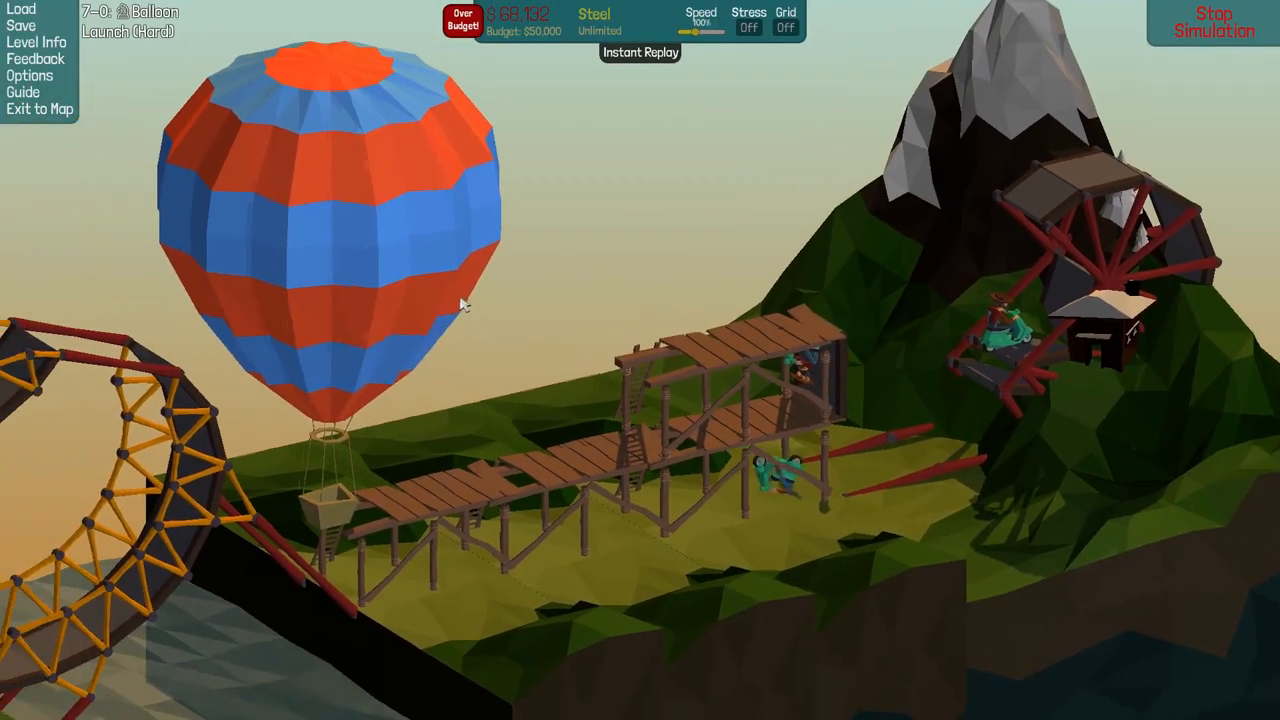